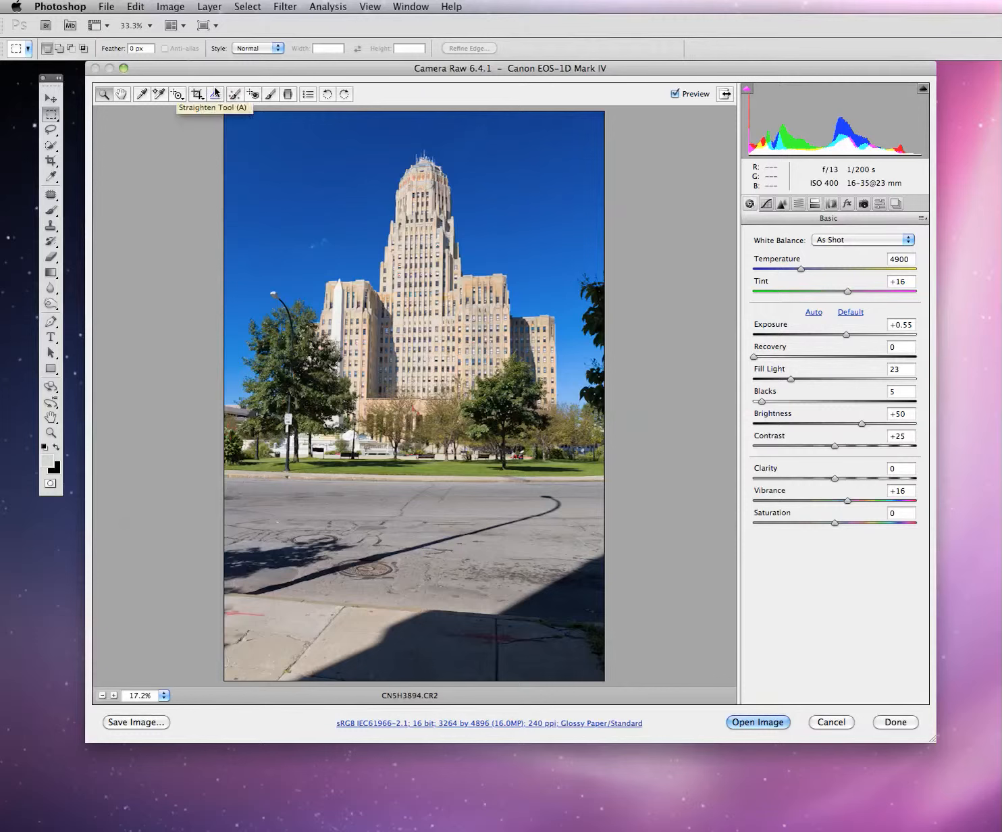
- Straighten the raw photo along a near-vertical line running down from the white obelisk, and open the image for editing
{"action": "left_click", "coordinate": [215, 92]}
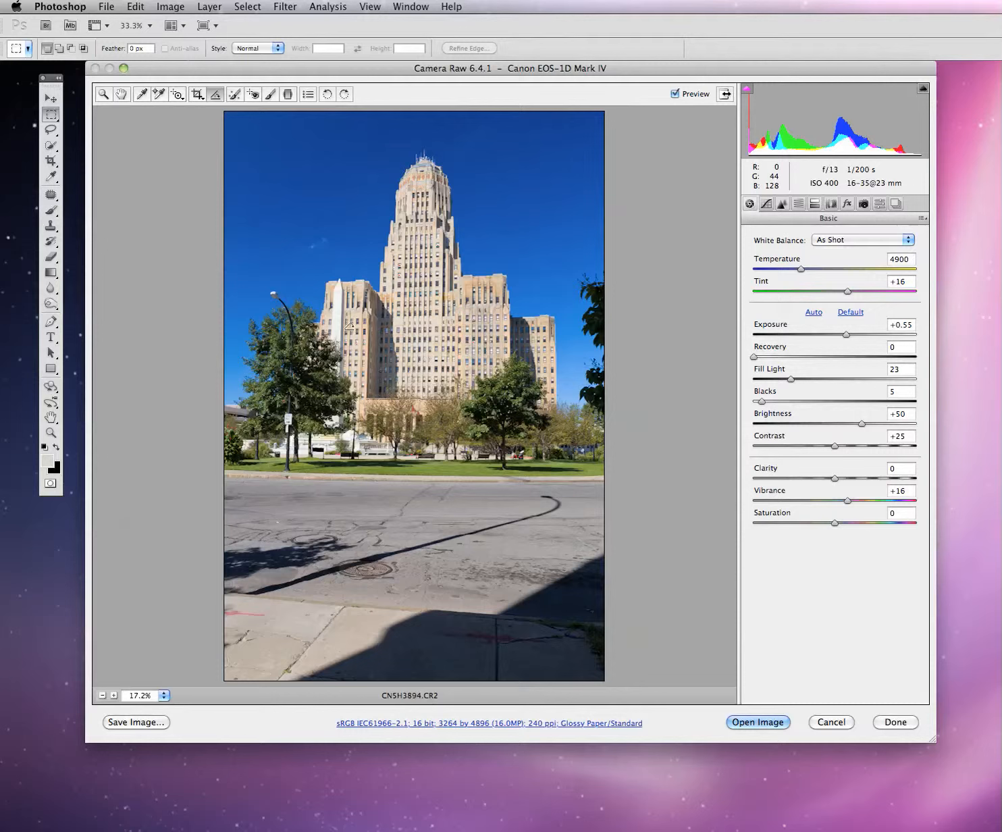
{"action": "left_click_drag", "start_coordinate": [340, 370], "coordinate": [332, 667]}
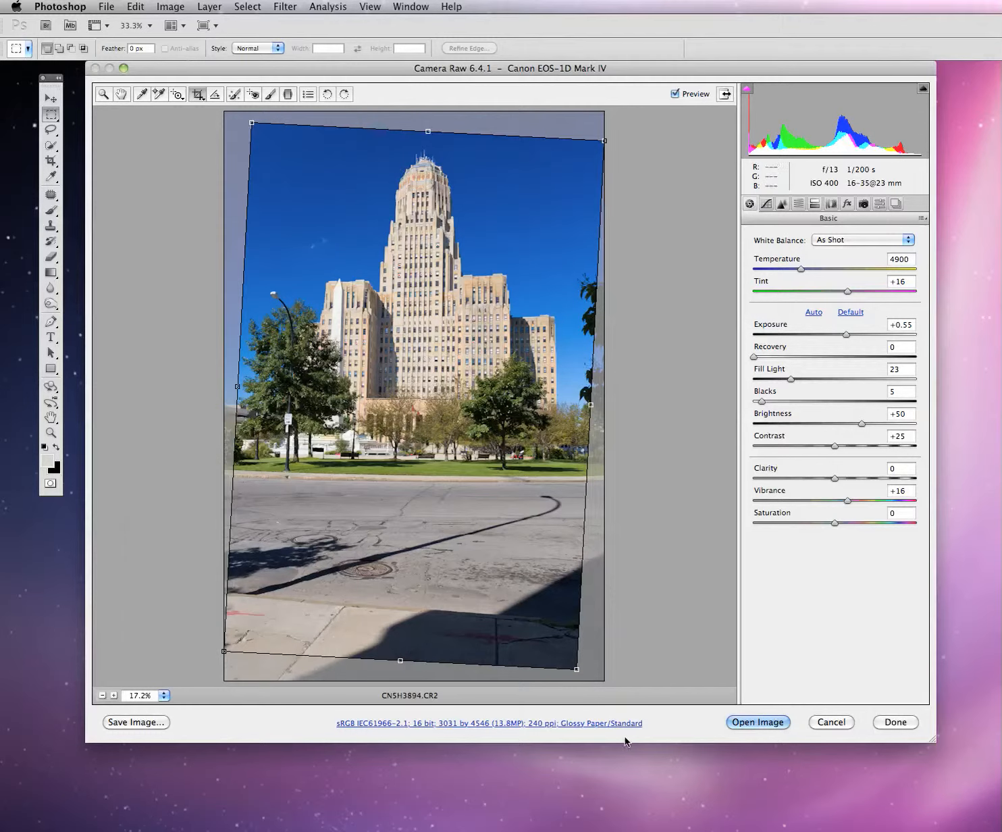
{"action": "left_click", "coordinate": [747, 723]}
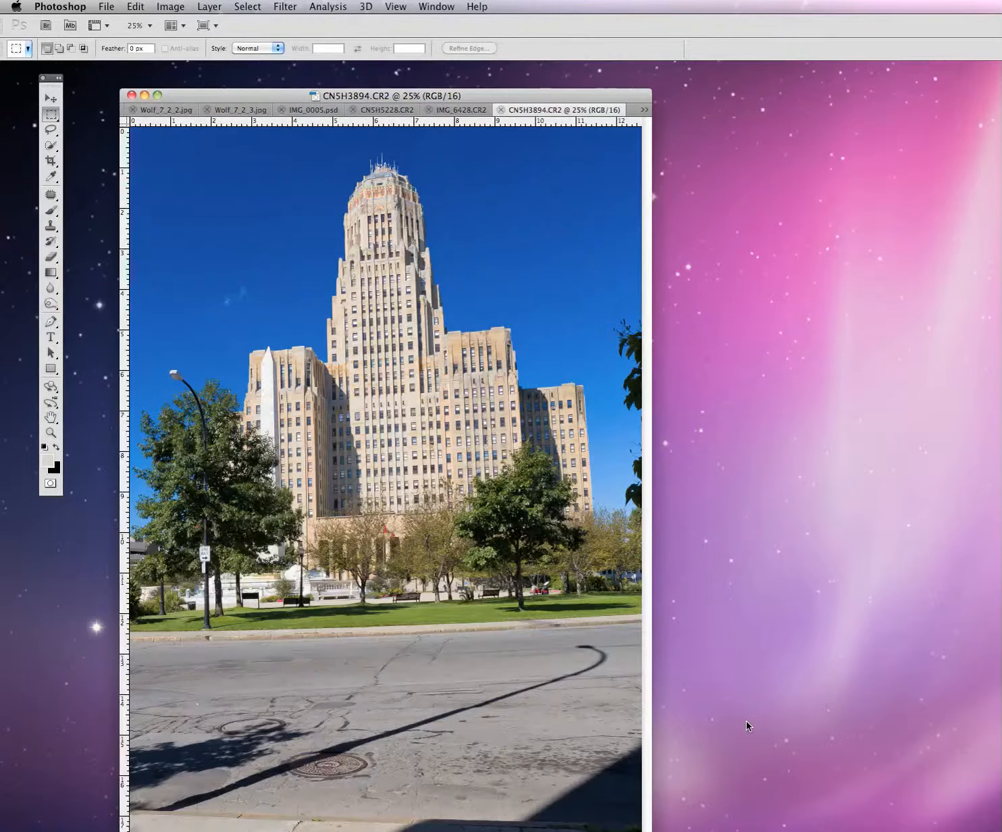
- Reposition and enlarge the document window to show the photo fully in width, and activate the Crop tool
{"action": "left_click_drag", "start_coordinate": [400, 90], "coordinate": [466, 68]}
{"action": "left_click_drag", "start_coordinate": [713, 831], "coordinate": [778, 798]}
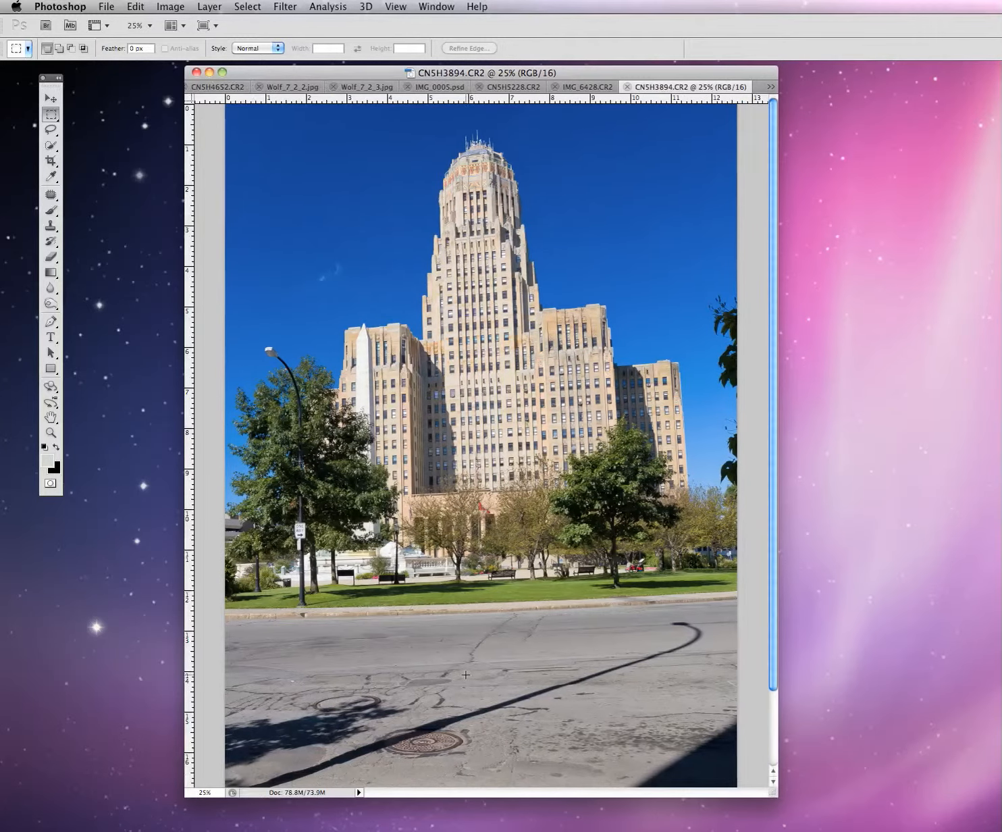
{"action": "left_click", "coordinate": [51, 162]}
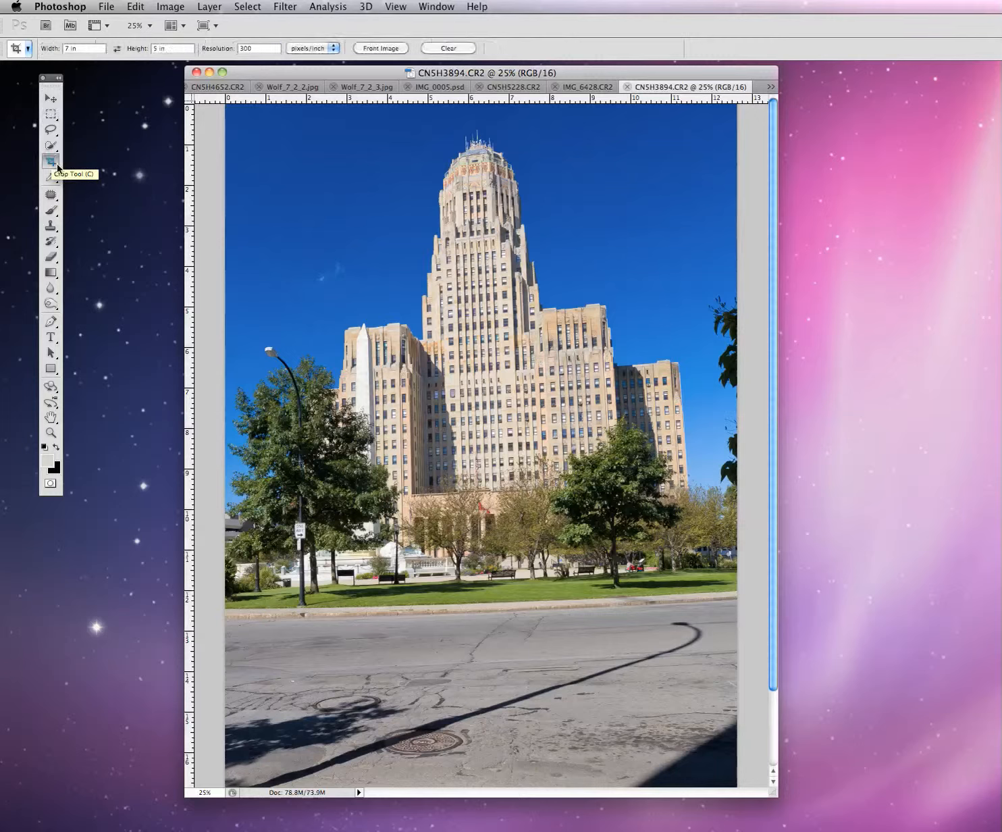
{"action": "left_click", "coordinate": [248, 115]}
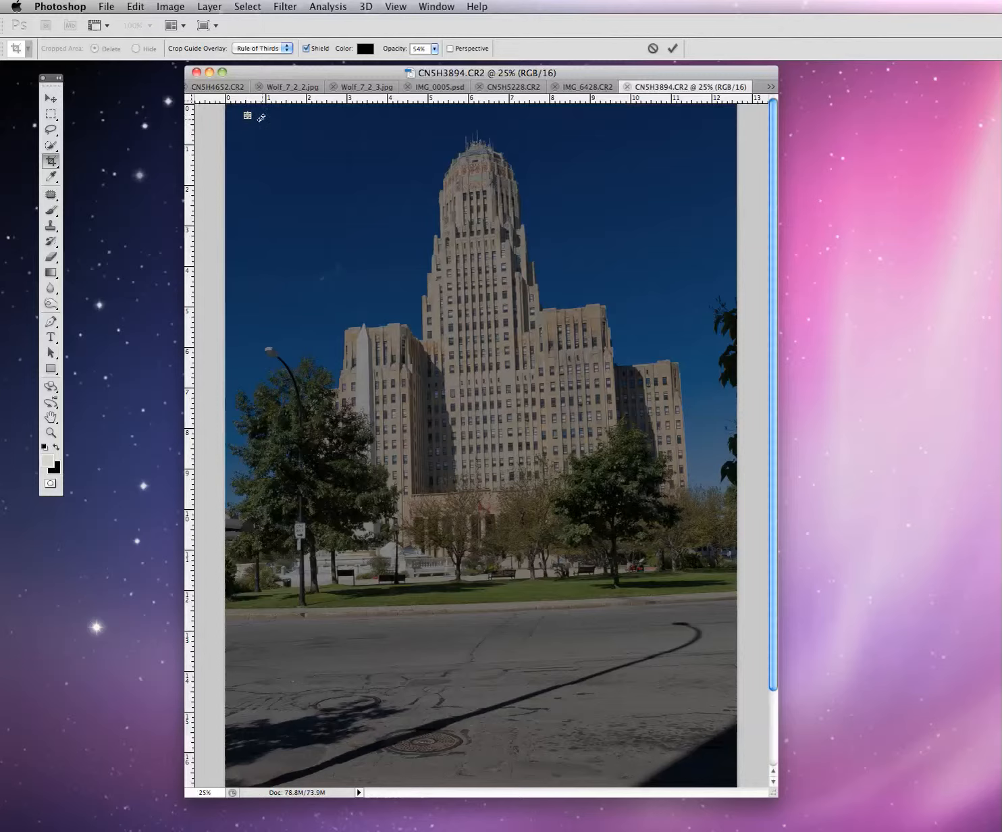
{"action": "left_click", "coordinate": [653, 49]}
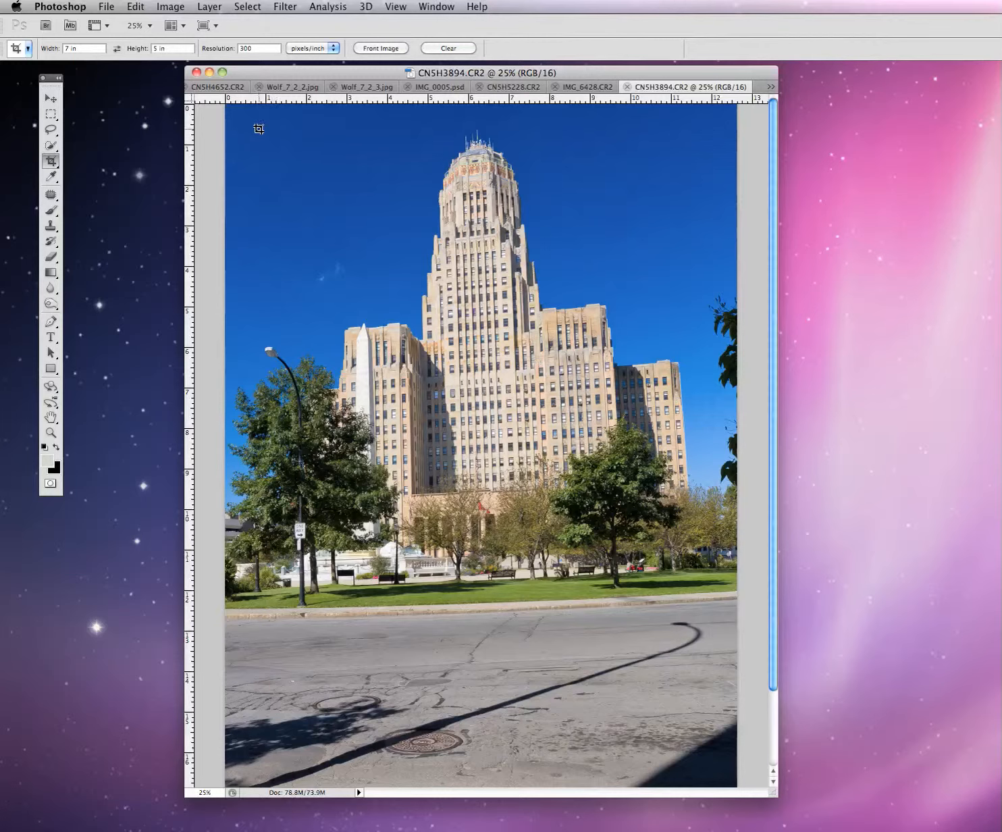
{"action": "left_click_drag", "start_coordinate": [265, 120], "coordinate": [475, 324]}
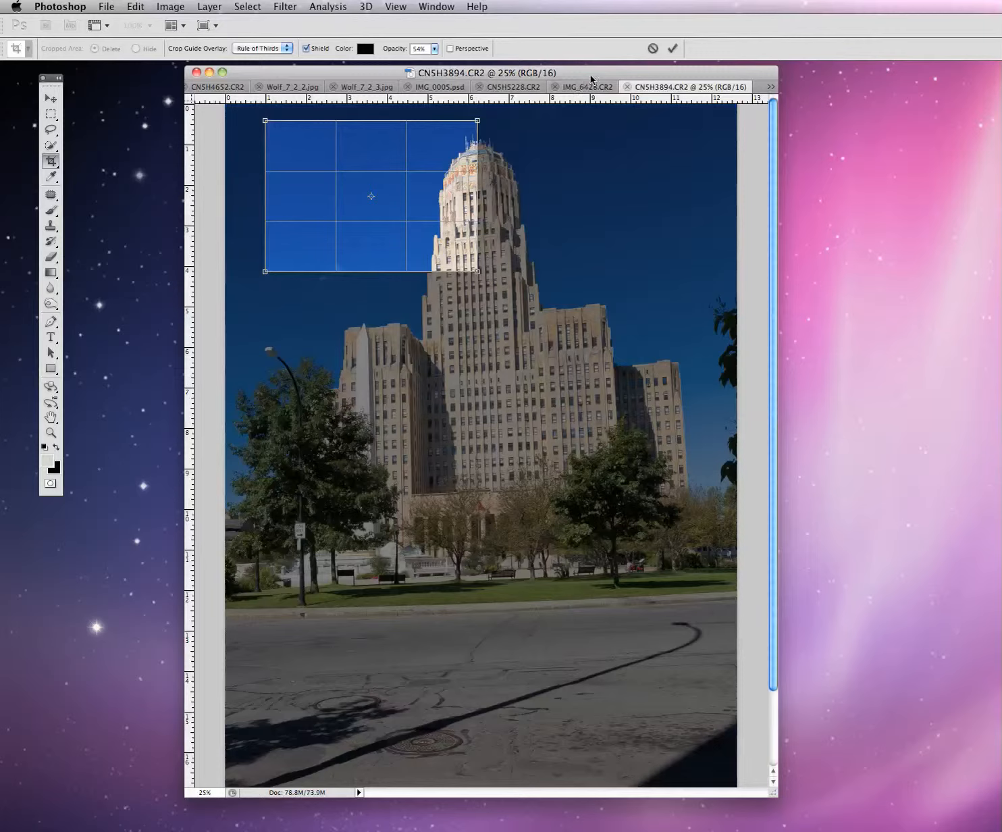
{"action": "left_click", "coordinate": [653, 48]}
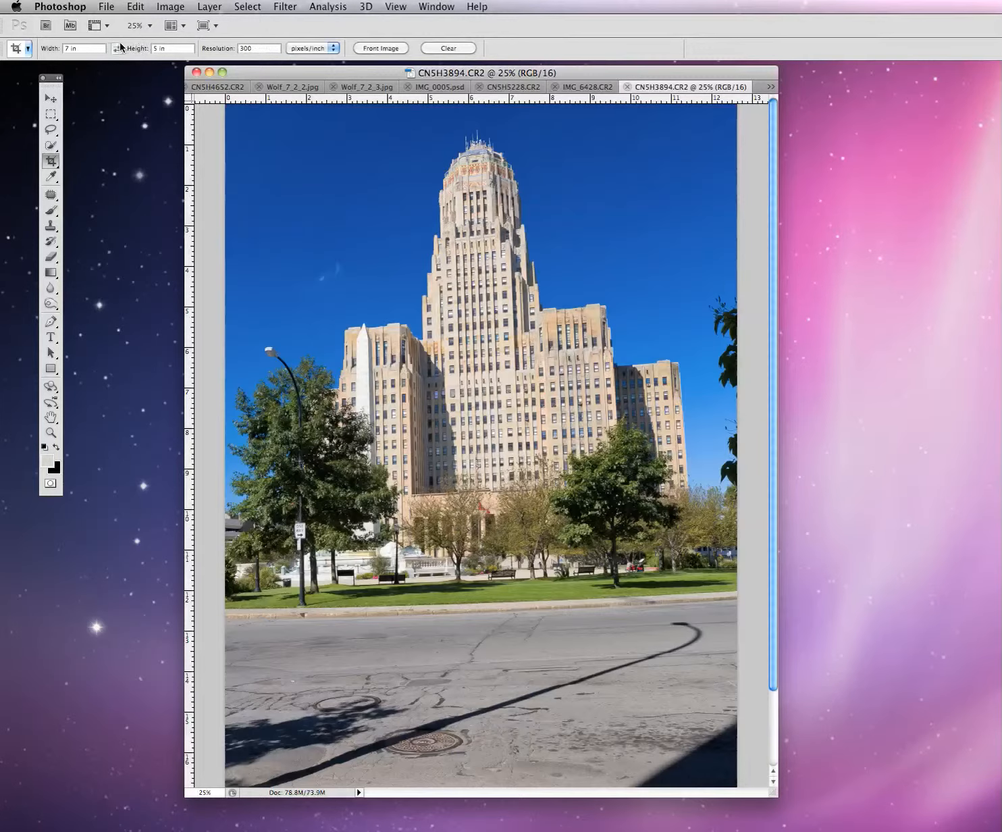
- Swap the crop dimensions to 5 in wide by 7 in high and frame the building, trees and road with the crop
{"action": "left_click", "coordinate": [119, 52]}
{"action": "left_click_drag", "start_coordinate": [258, 119], "coordinate": [729, 747]}
{"action": "mouse_move", "coordinate": [508, 478]}
{"action": "left_mouse_down"}
{"action": "mouse_move", "coordinate": [516, 474]}
{"action": "mouse_move", "coordinate": [508, 477]}
{"action": "left_mouse_up"}
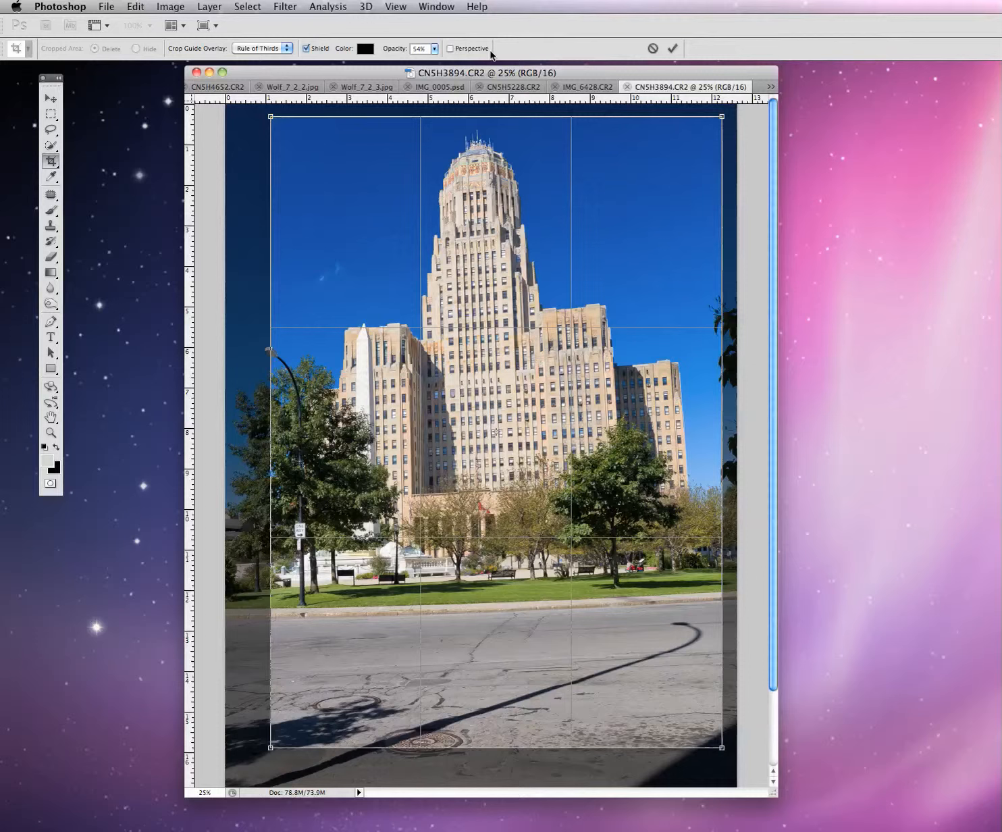
- Enable perspective cropping, move both upper corners of the crop frame inward to follow the building's converging sides, and apply the crop
{"action": "left_click", "coordinate": [449, 49]}
{"action": "left_click_drag", "start_coordinate": [723, 119], "coordinate": [674, 121]}
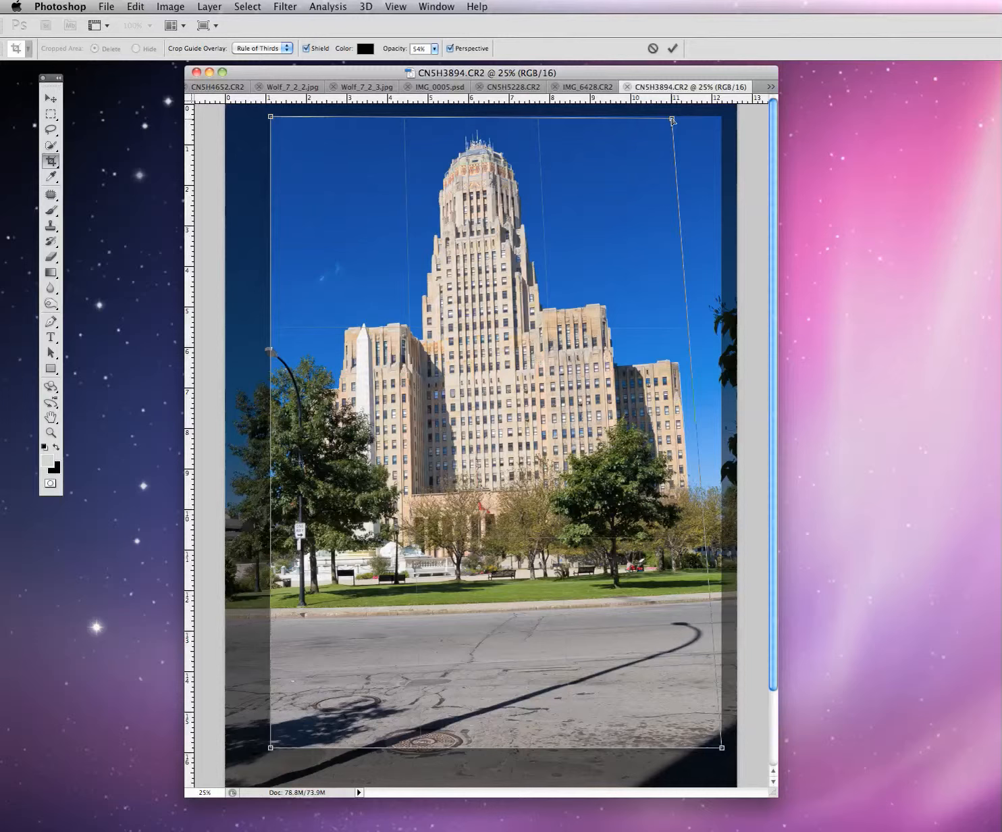
{"action": "left_click_drag", "start_coordinate": [673, 121], "coordinate": [673, 120]}
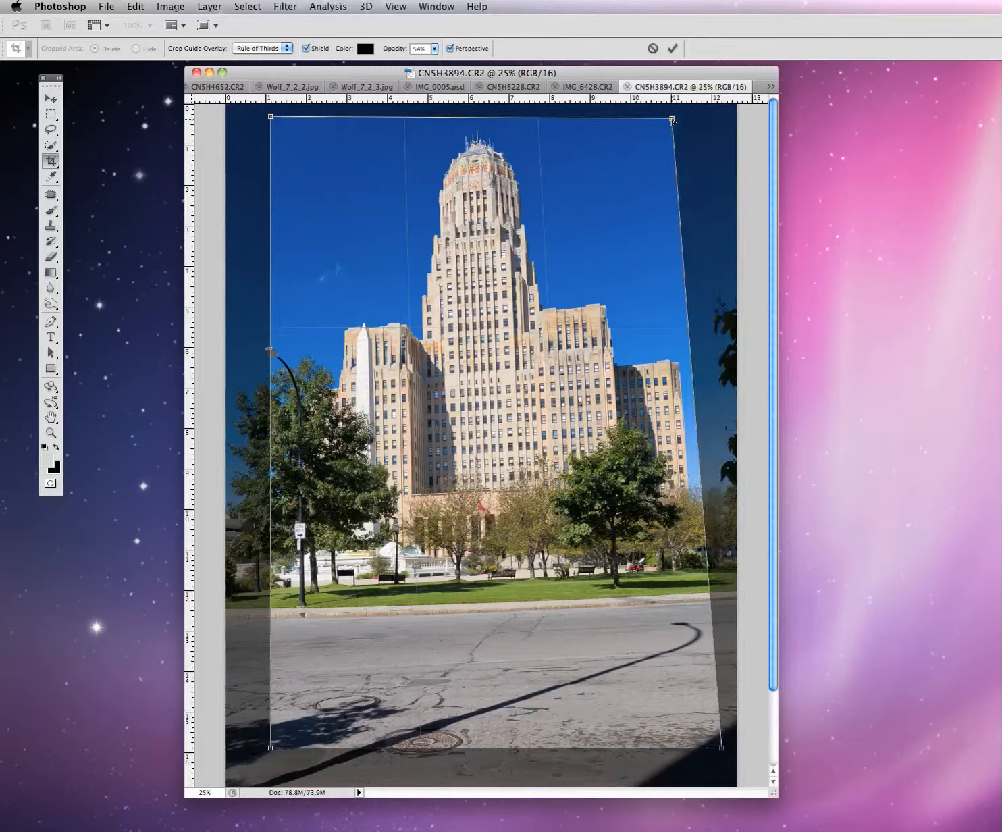
{"action": "left_click_drag", "start_coordinate": [271, 119], "coordinate": [307, 121]}
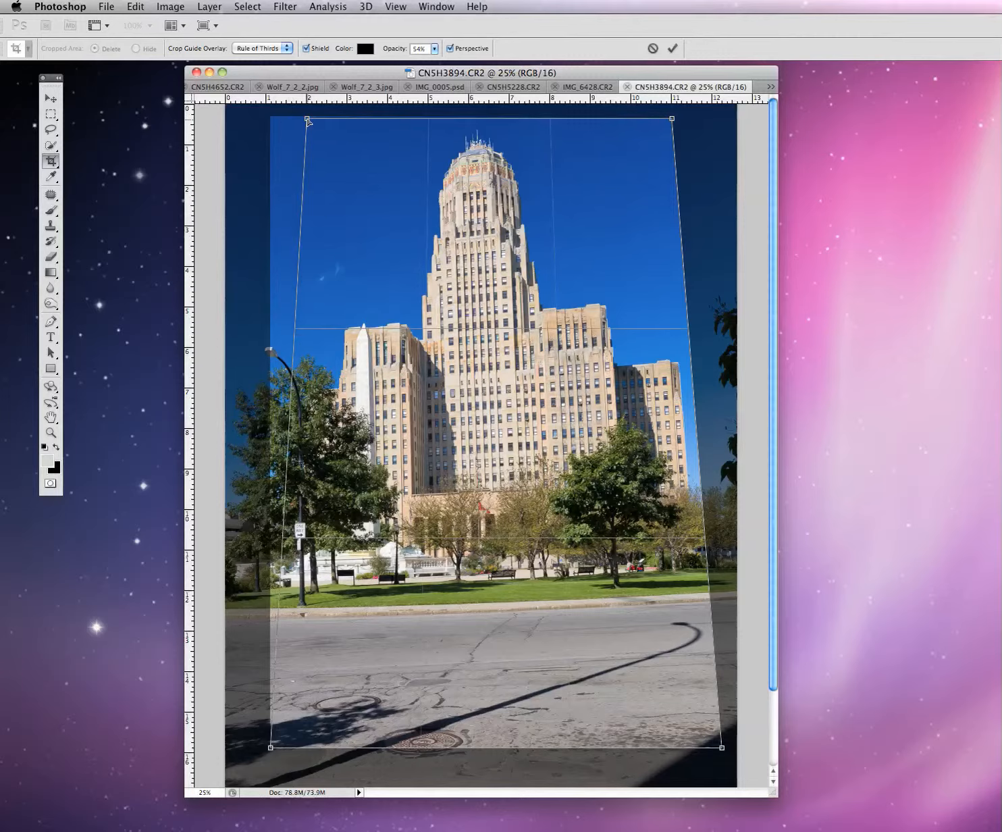
{"action": "left_click_drag", "start_coordinate": [307, 121], "coordinate": [308, 121]}
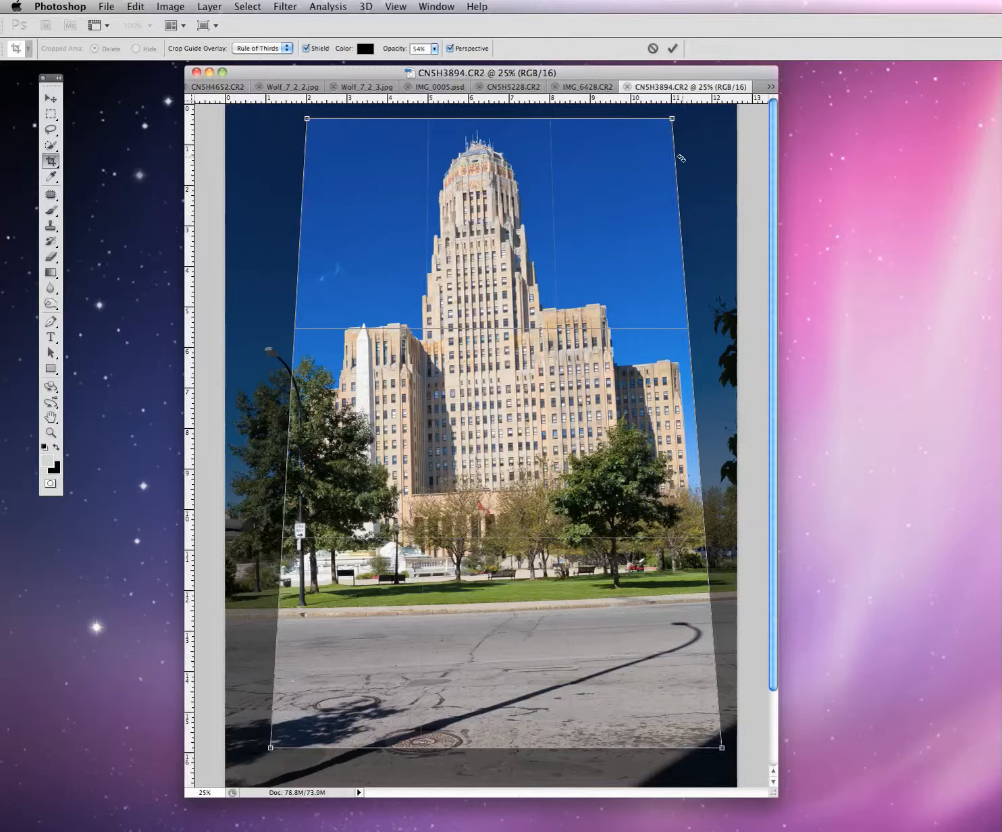
{"action": "left_click", "coordinate": [673, 49]}
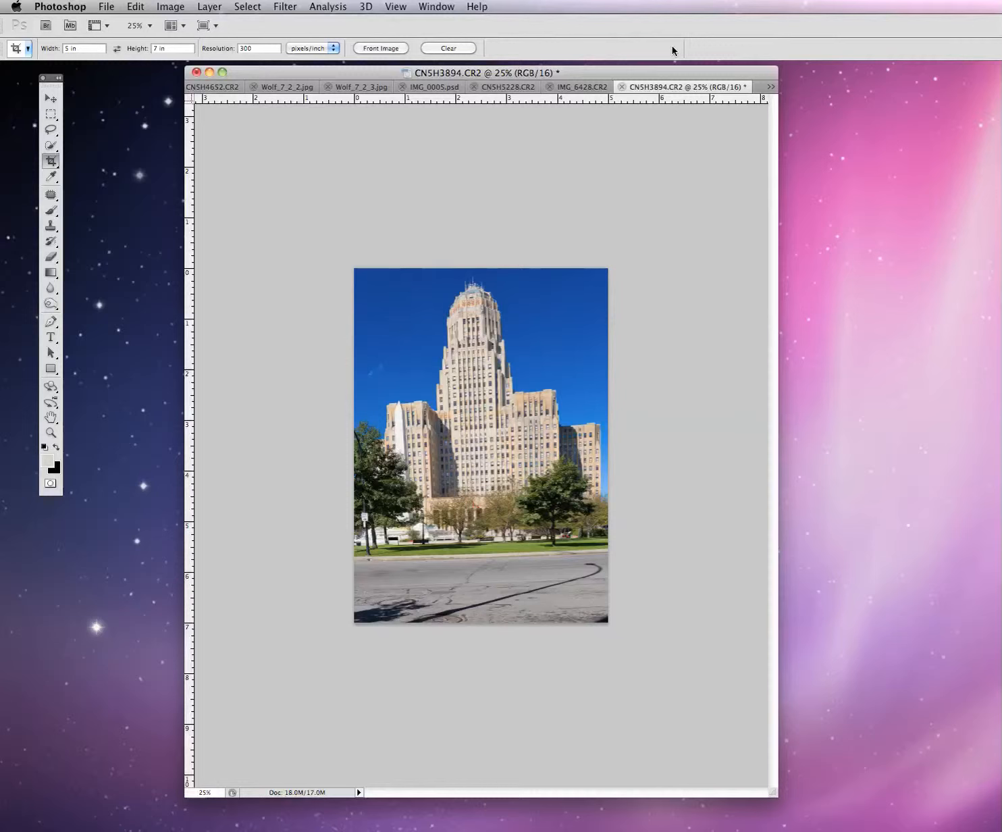
- Step back before the perspective crop and forward again to compare the building's shape in both versions
{"action": "left_click", "coordinate": [133, 7]}
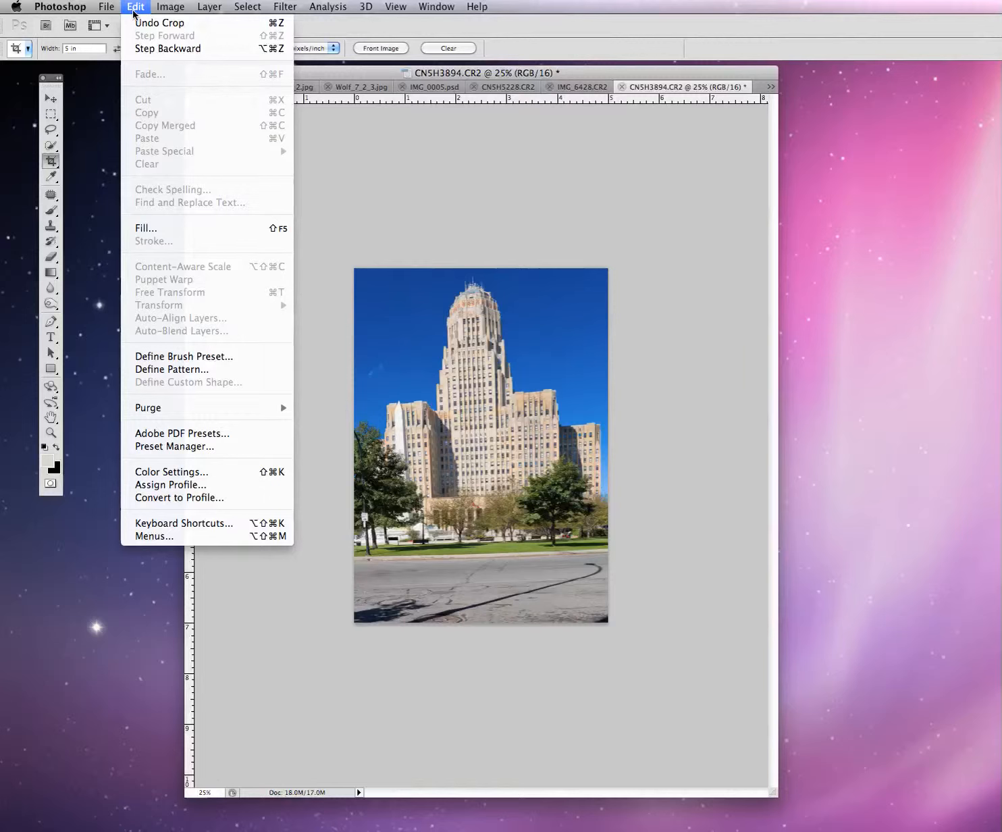
{"action": "left_click", "coordinate": [147, 53]}
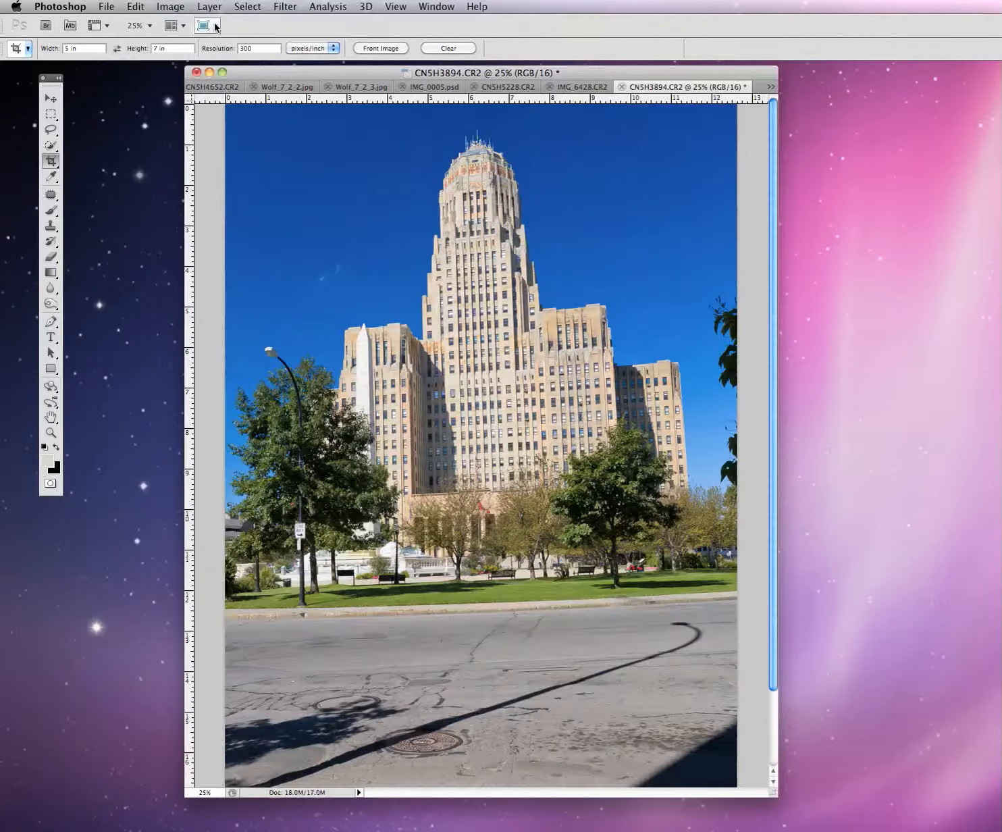
{"action": "left_click", "coordinate": [136, 7]}
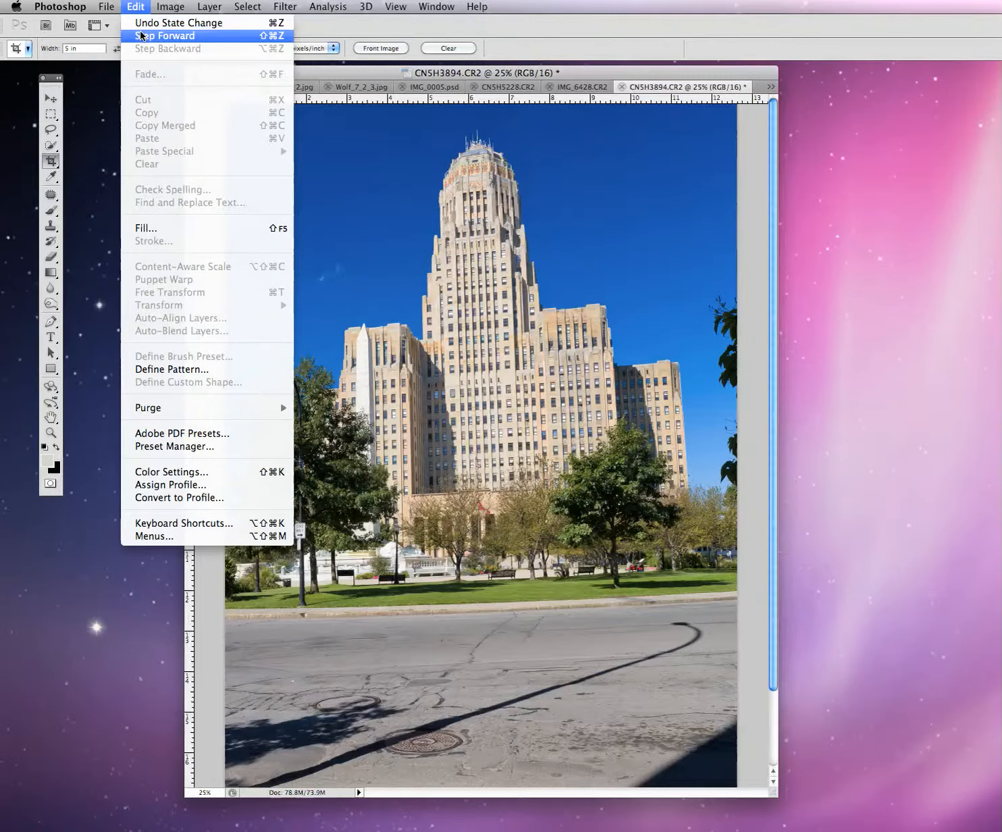
{"action": "left_click", "coordinate": [145, 36]}
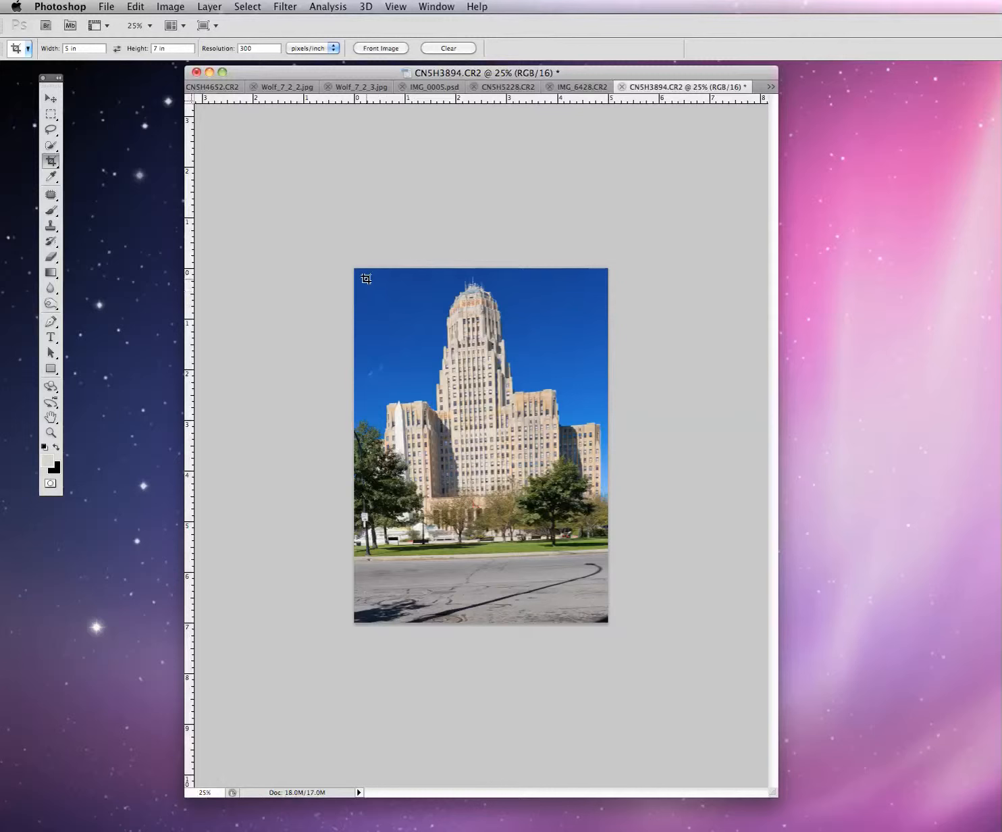
- Draw a second crop frame around the building, tilt it slightly counter-clockwise, shift it sideways and move its upper-left corner inward
{"action": "left_click_drag", "start_coordinate": [365, 277], "coordinate": [588, 591]}
{"action": "left_click_drag", "start_coordinate": [489, 555], "coordinate": [497, 551]}
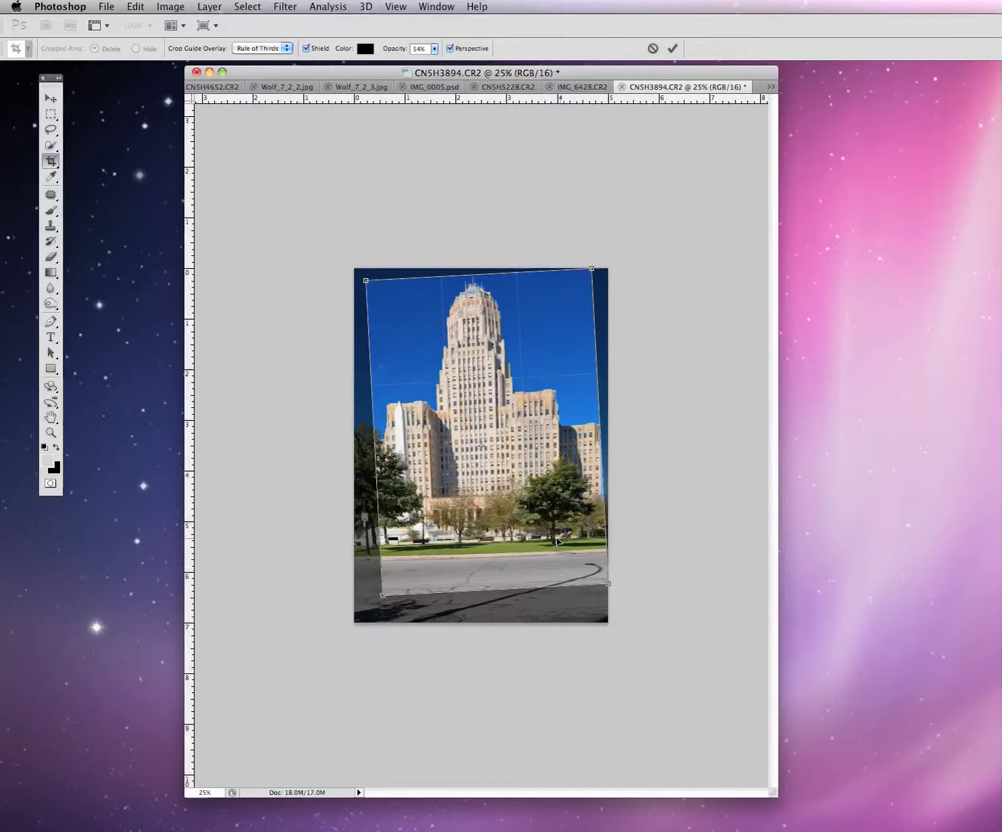
{"action": "left_click_drag", "start_coordinate": [556, 539], "coordinate": [551, 540]}
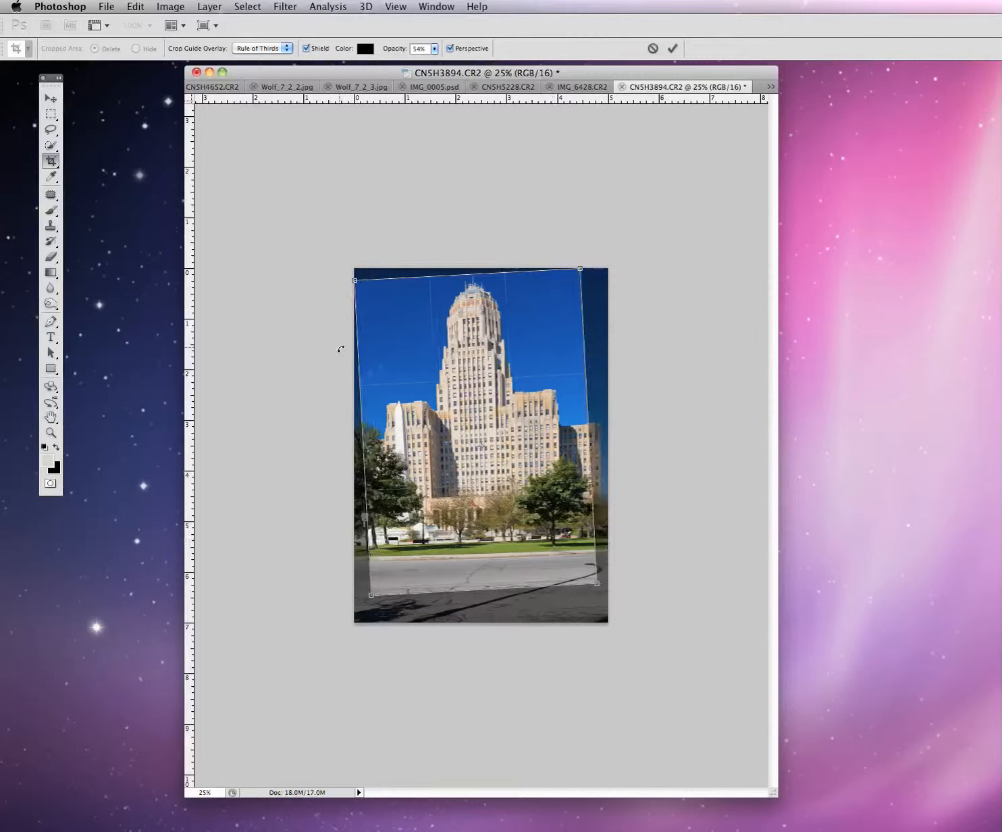
{"action": "left_click_drag", "start_coordinate": [354, 280], "coordinate": [363, 284]}
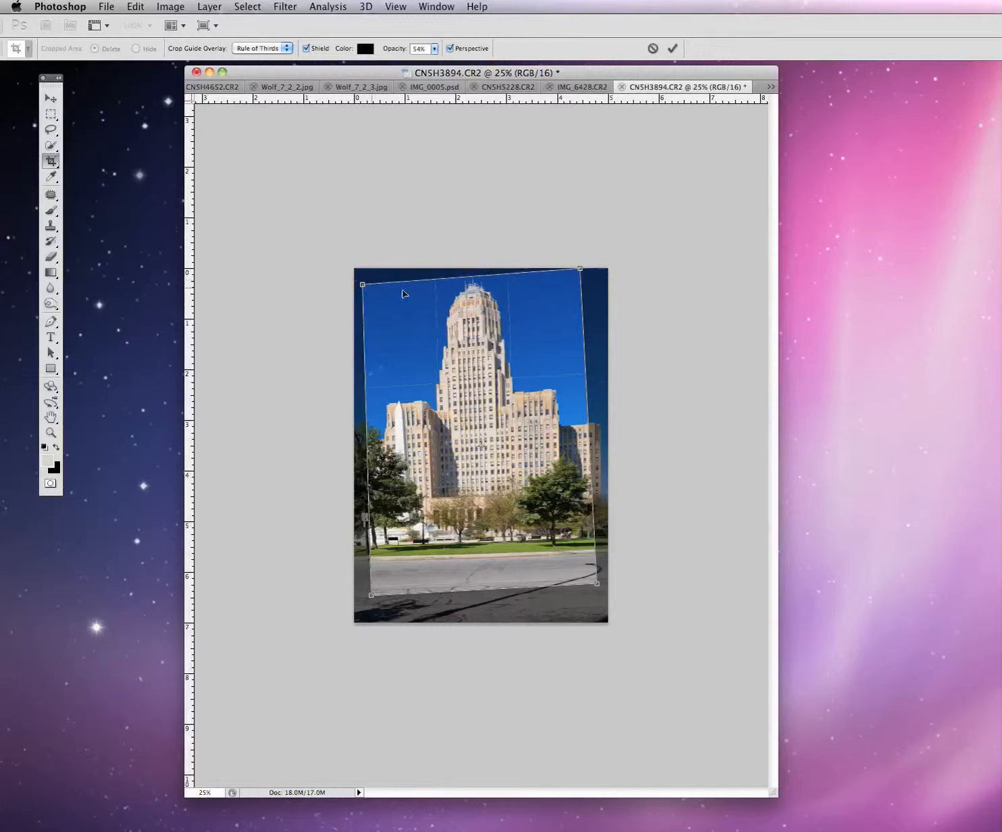
- Turn off perspective cropping, reposition the frame with a slight counter-clockwise tilt matching the street's slope, and apply the 5 by 7 in crop
{"action": "left_click", "coordinate": [450, 48]}
{"action": "left_click_drag", "start_coordinate": [372, 270], "coordinate": [370, 296]}
{"action": "mouse_move", "coordinate": [456, 382]}
{"action": "left_mouse_down"}
{"action": "mouse_move", "coordinate": [441, 382]}
{"action": "mouse_move", "coordinate": [445, 372]}
{"action": "left_mouse_up"}
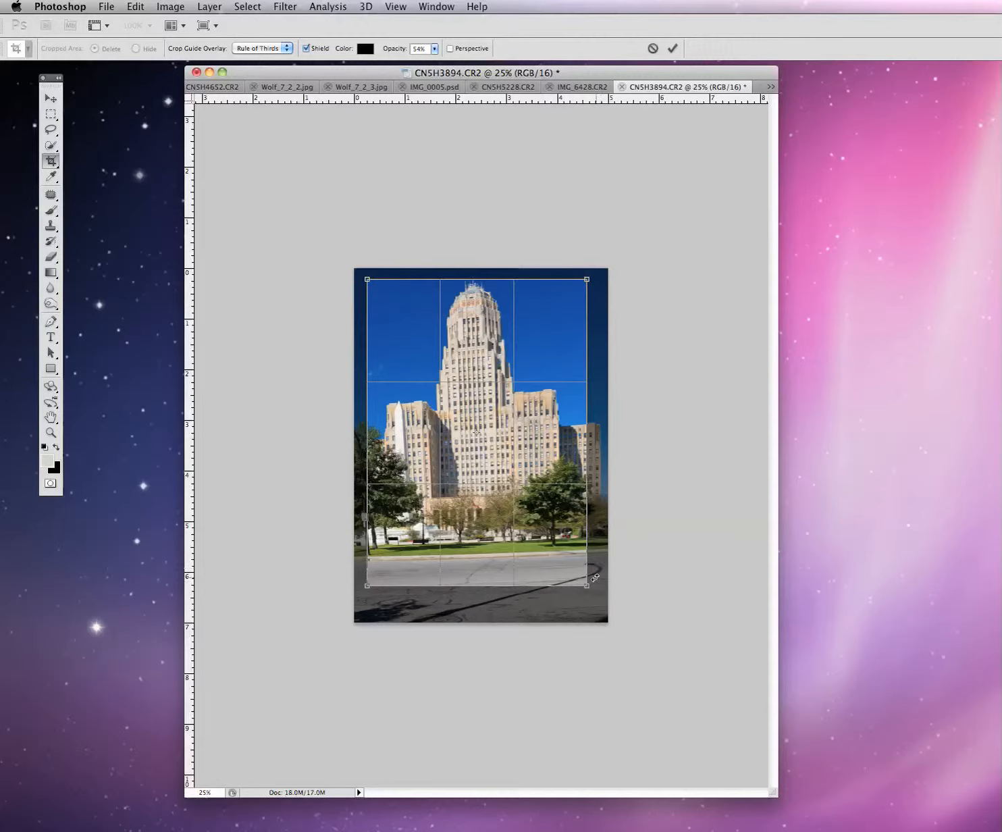
{"action": "left_click_drag", "start_coordinate": [579, 588], "coordinate": [588, 583]}
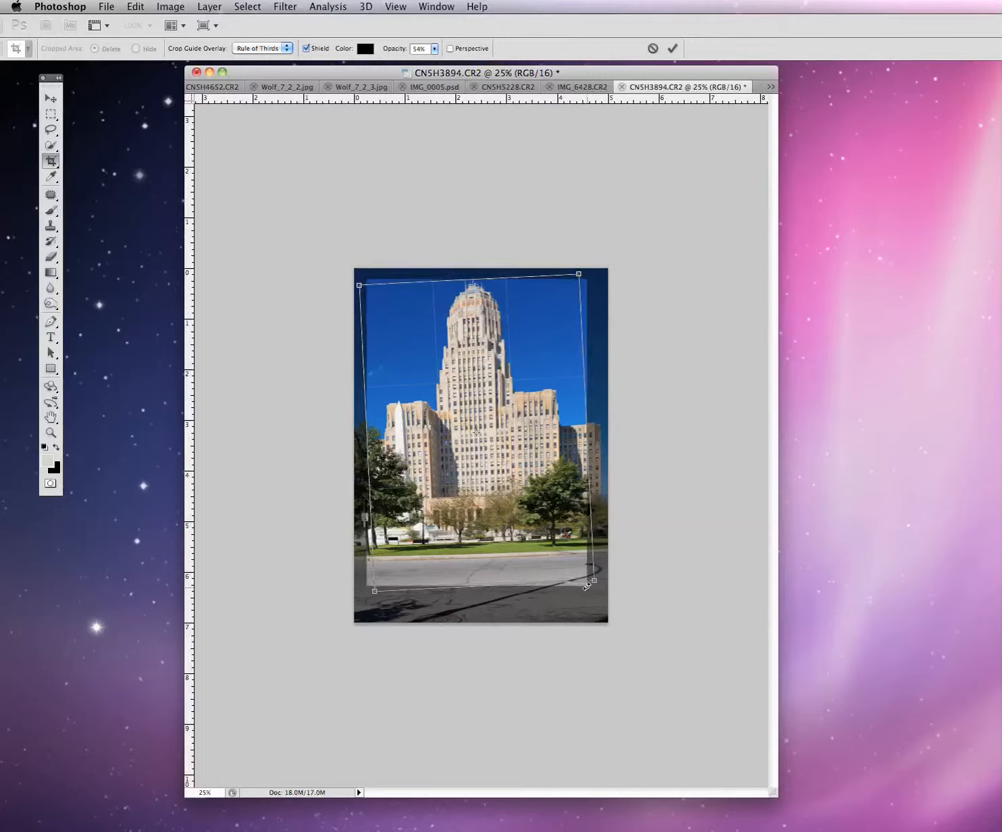
{"action": "left_click_drag", "start_coordinate": [468, 519], "coordinate": [483, 521]}
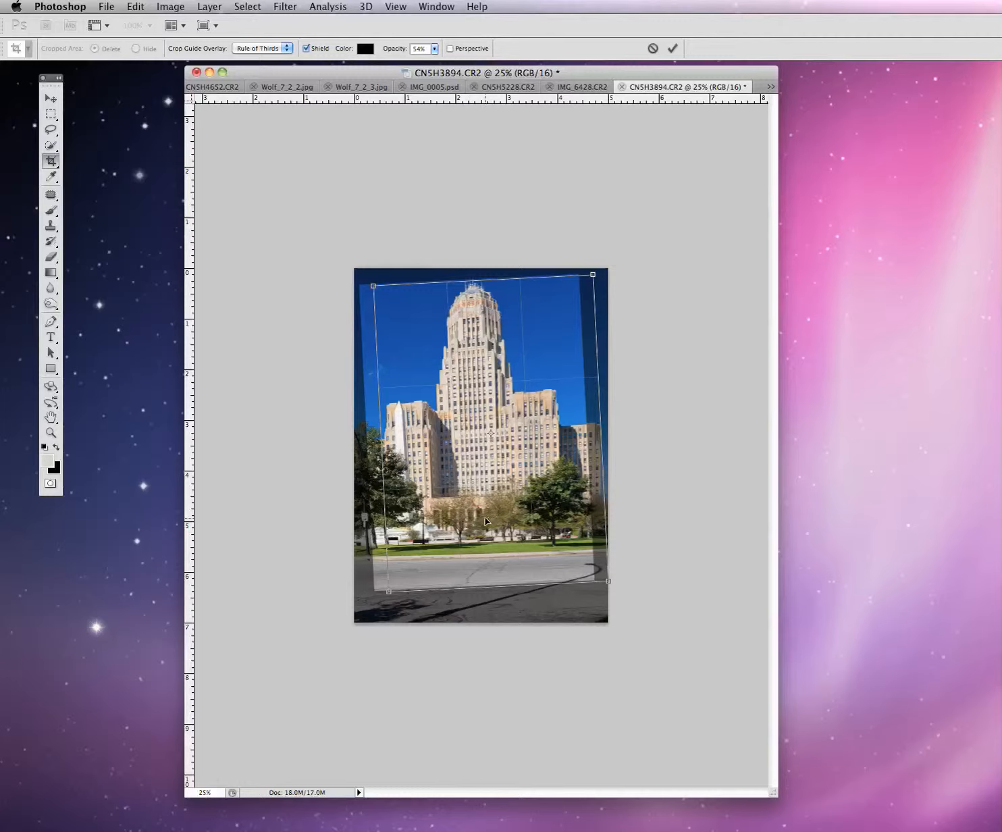
{"action": "key", "text": "Return"}
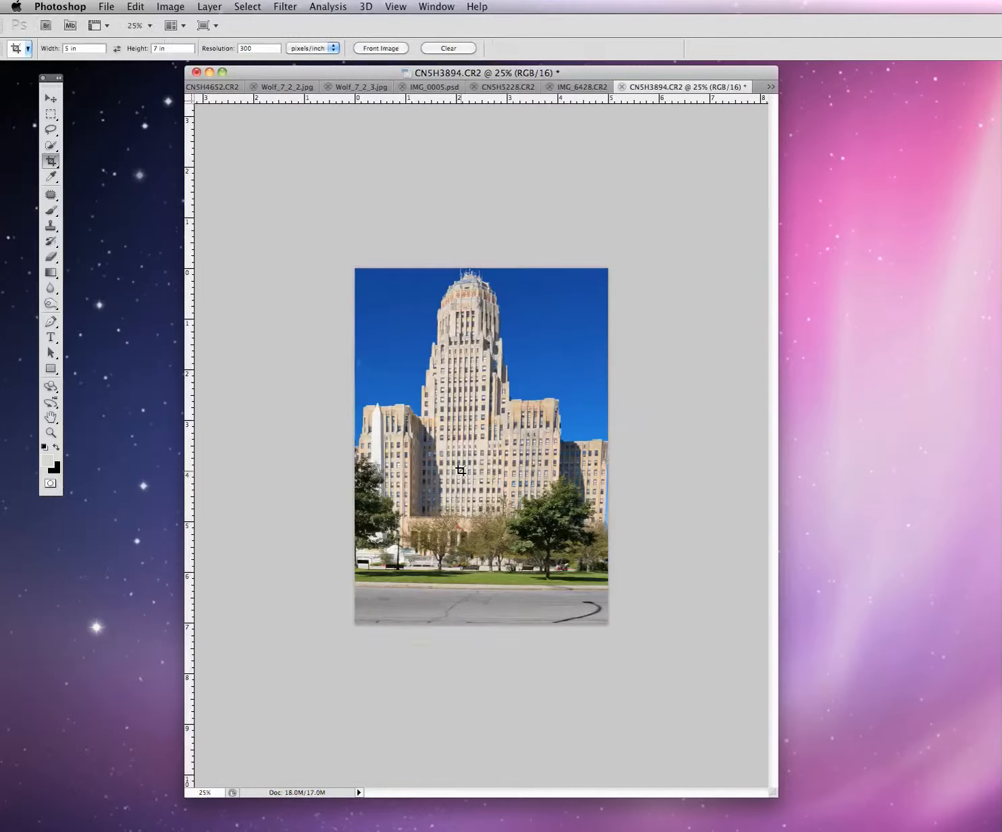